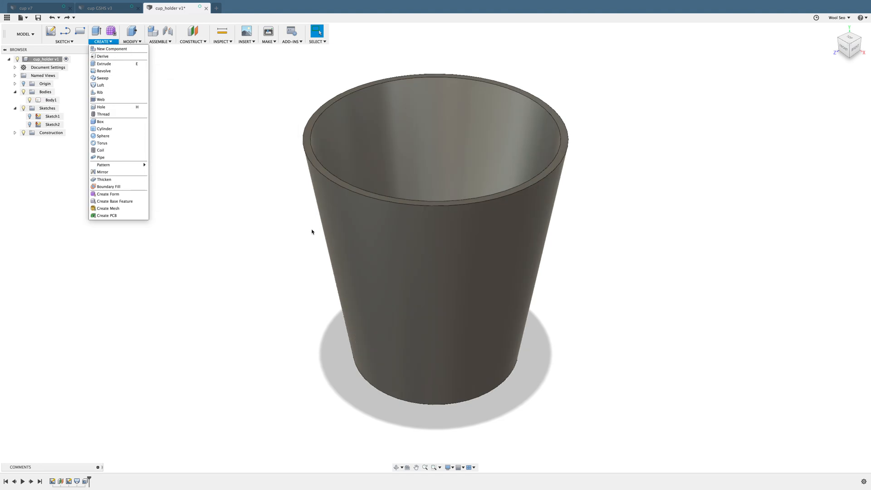
- Create a new sketch on the vertical front origin plane through the cup
click(222, 126)
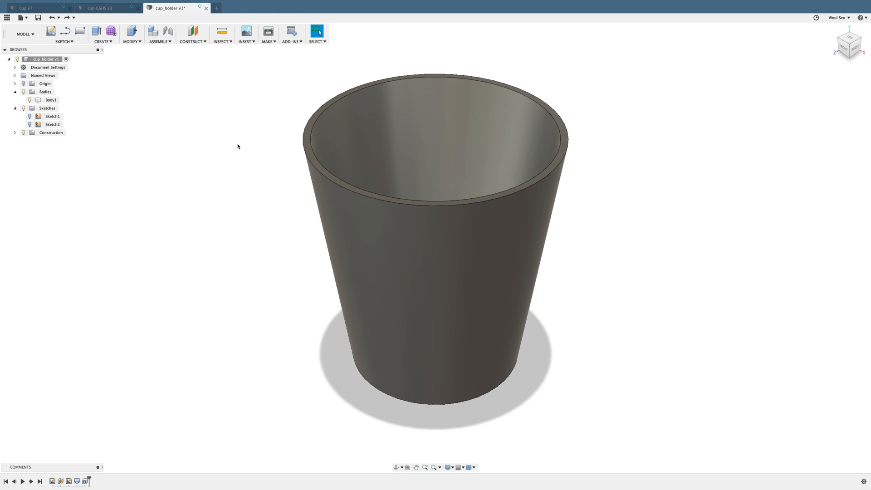
click(72, 41)
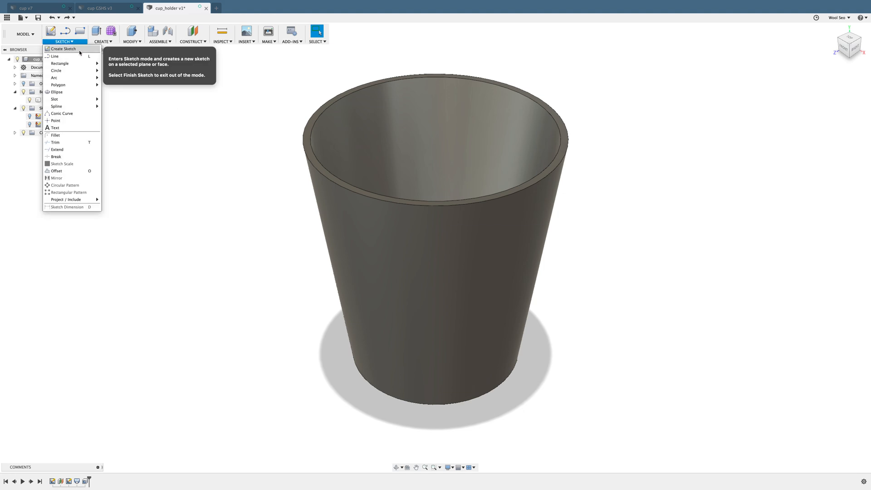
click(79, 49)
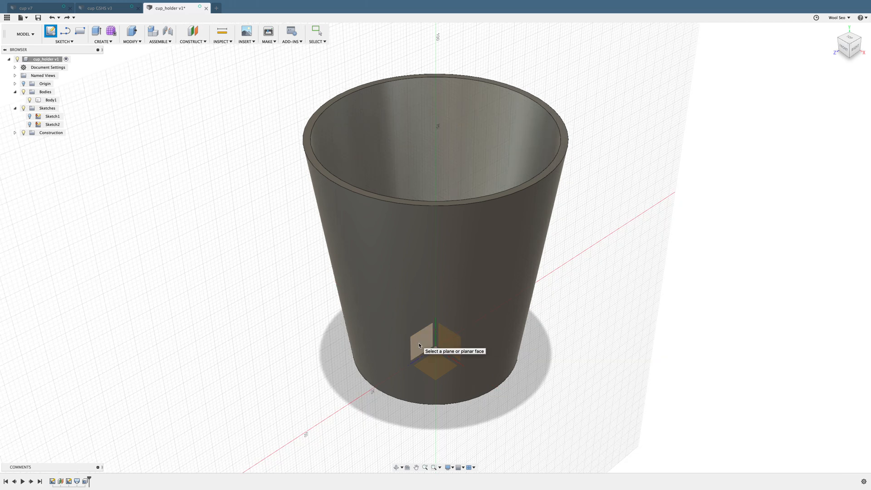
click(453, 346)
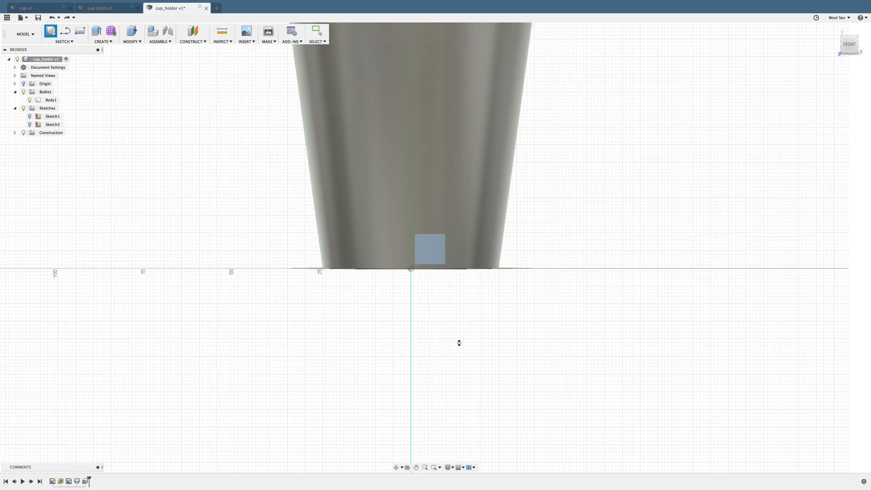
middle_drag(551, 118, 550, 230)
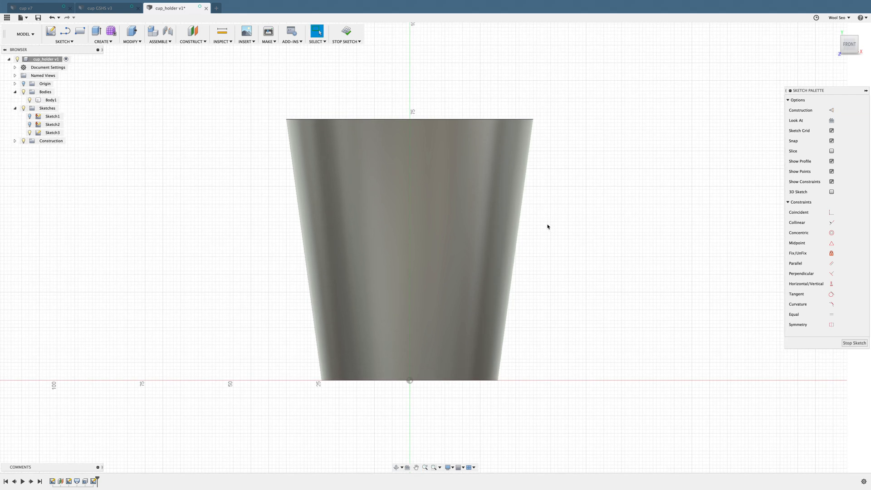
scroll(543, 225, up, 1)
scroll(544, 225, up, 1)
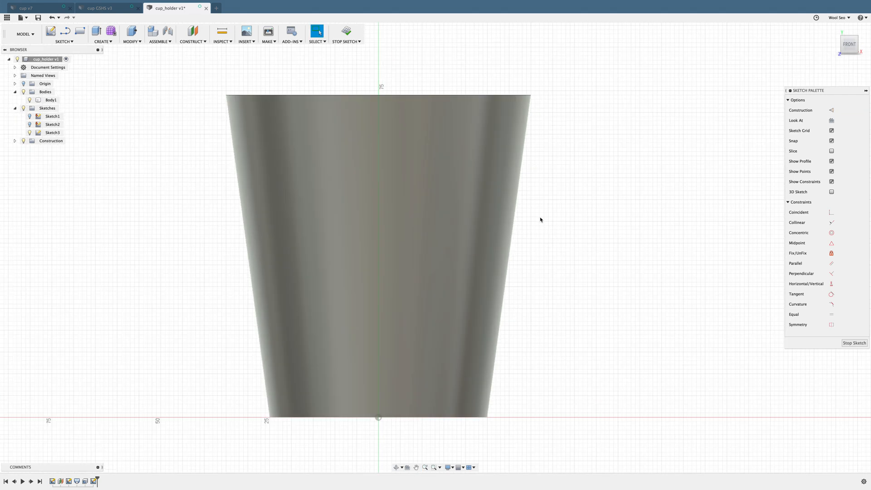
- Draw a 25 mm line from the cup's outer base corner to the origin and a 74 mm vertical line up to the rim's midpoint
click(64, 41)
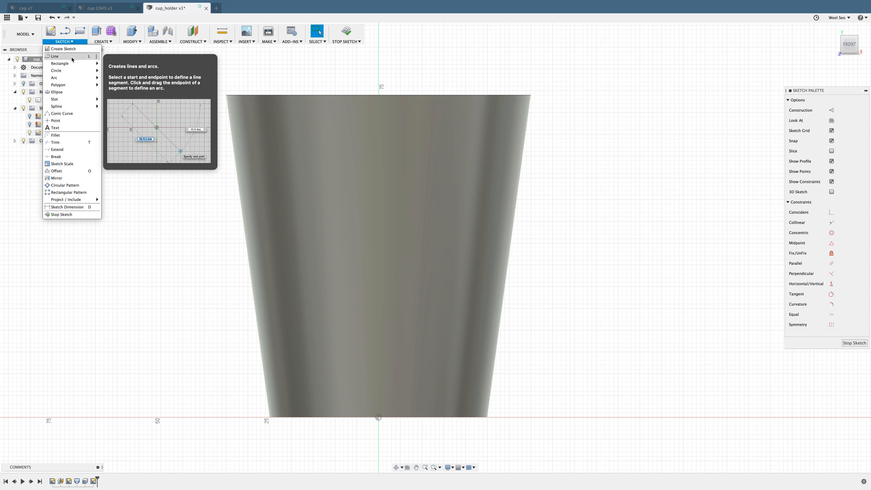
click(71, 58)
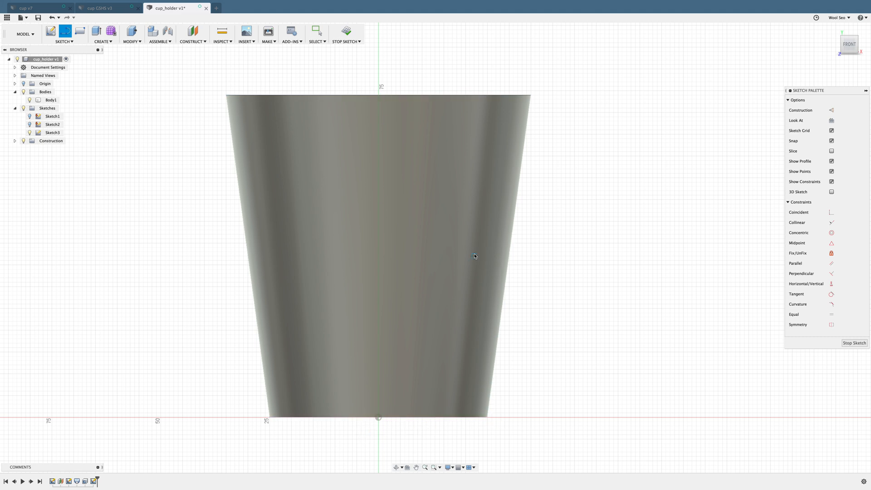
click(488, 417)
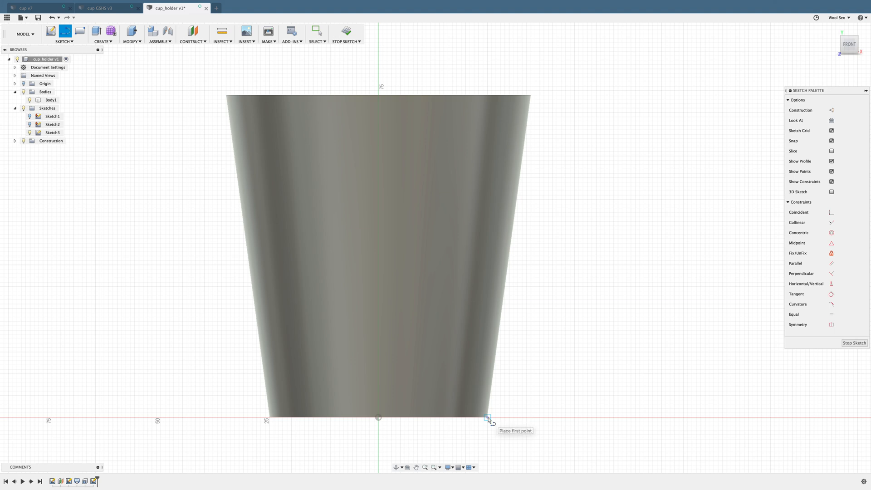
click(379, 418)
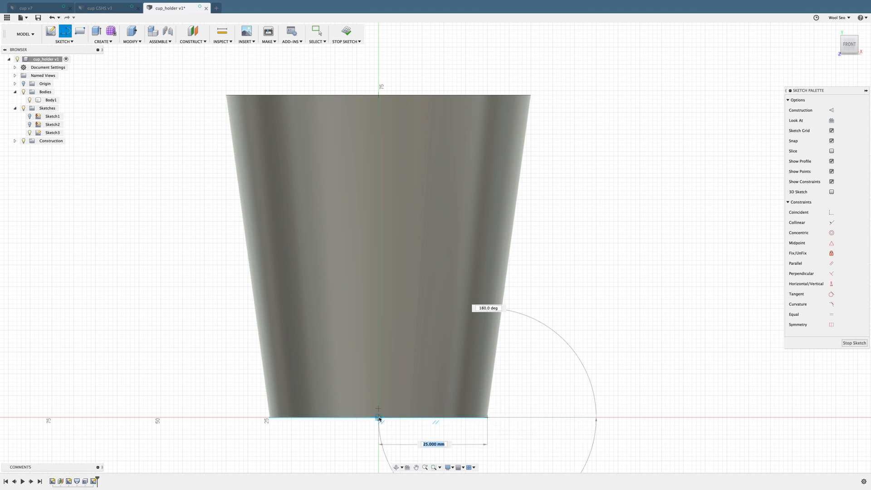
click(379, 418)
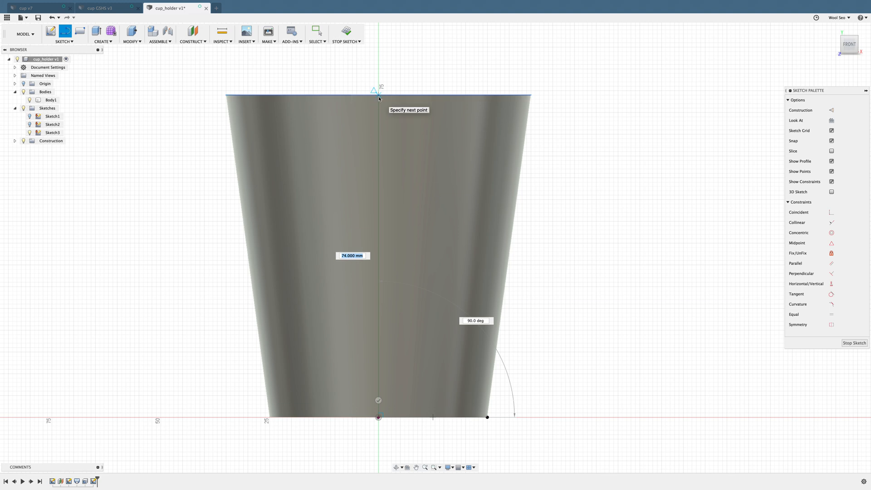
double_click(378, 96)
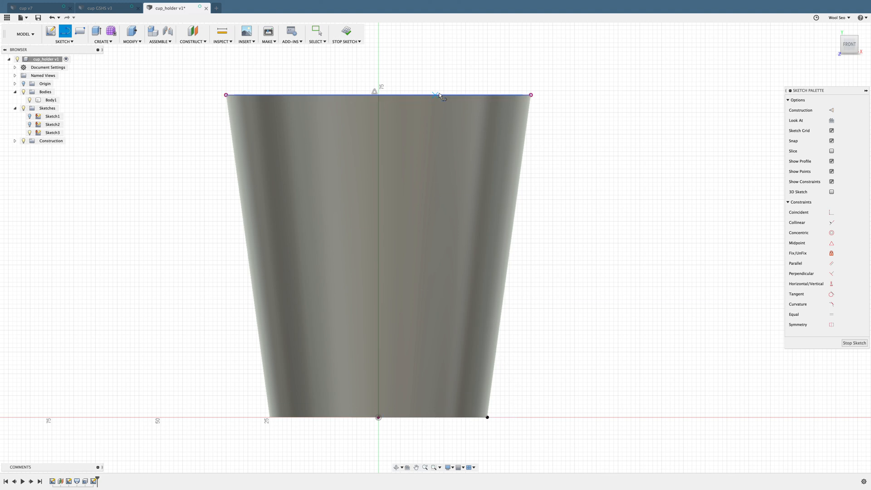
- Draw the slanted side line from the cup's outer rim corner to its outer base corner
click(532, 95)
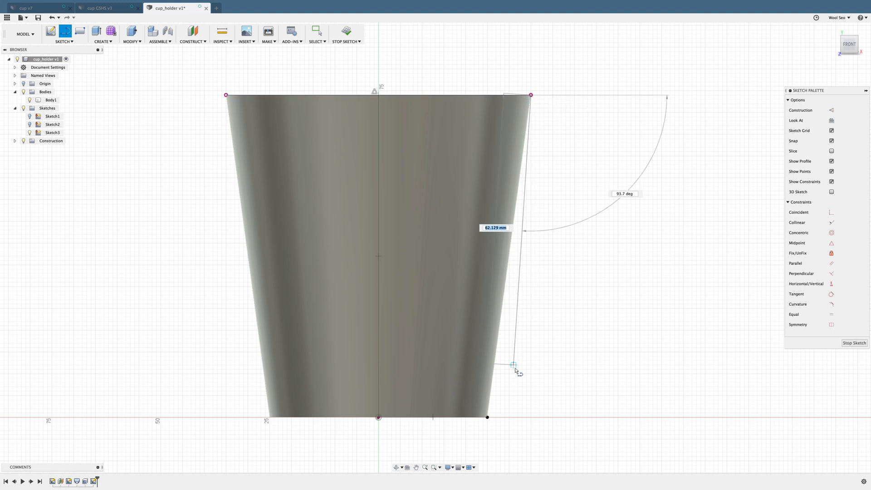
click(487, 417)
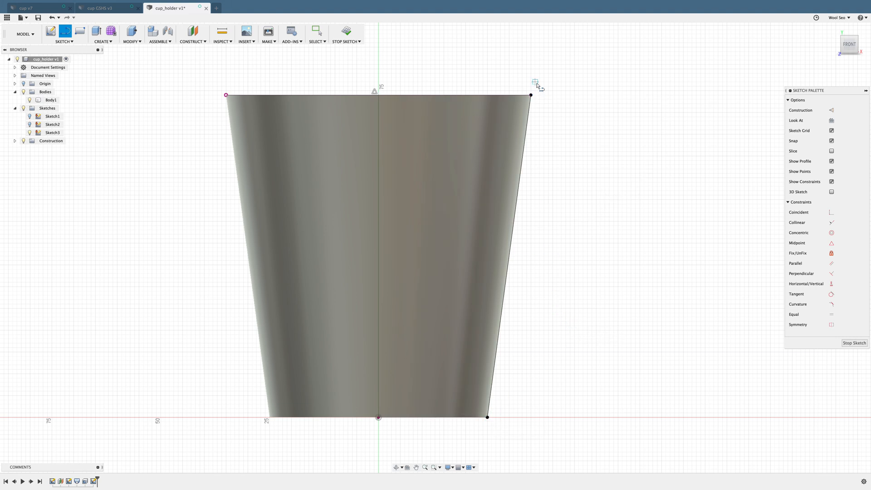
key(Escape)
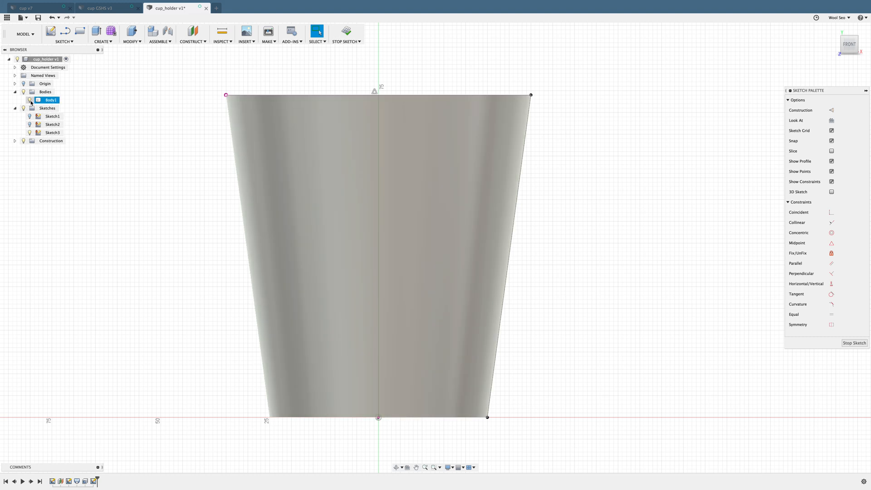
- Hide Body1 to inspect the sketch profile behind it, and show the body again
click(15, 92)
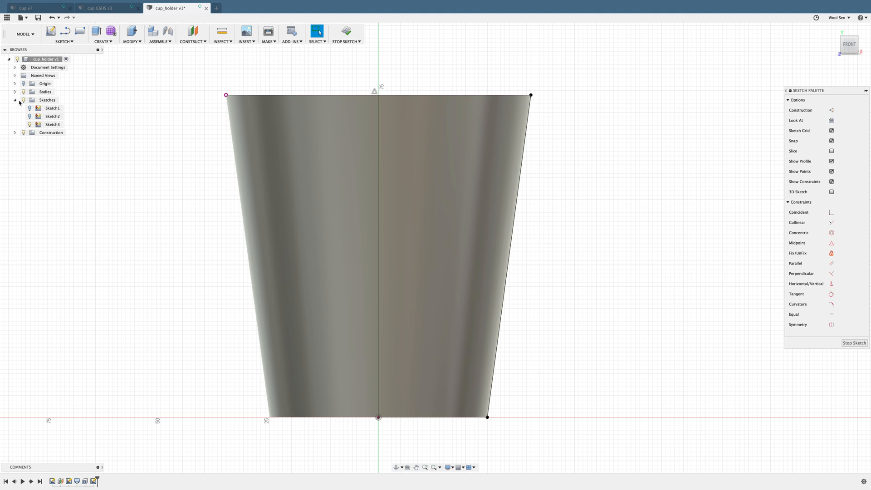
click(15, 92)
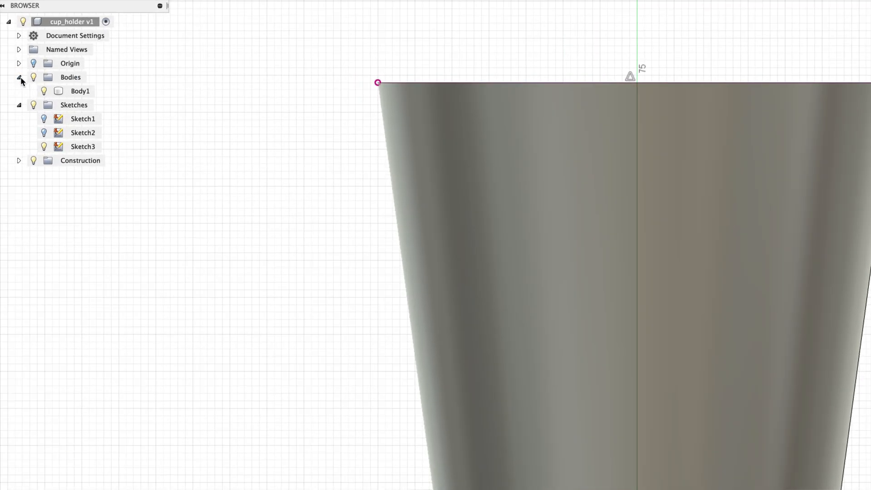
click(19, 78)
click(19, 77)
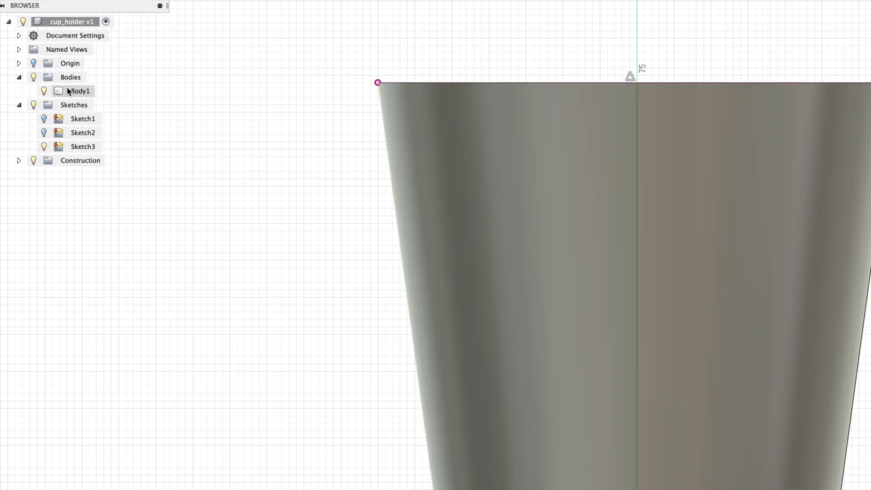
click(69, 91)
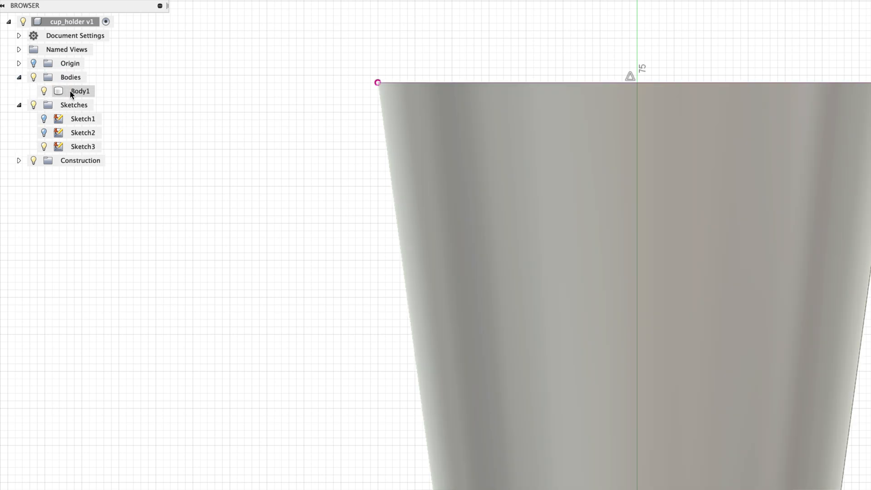
click(44, 91)
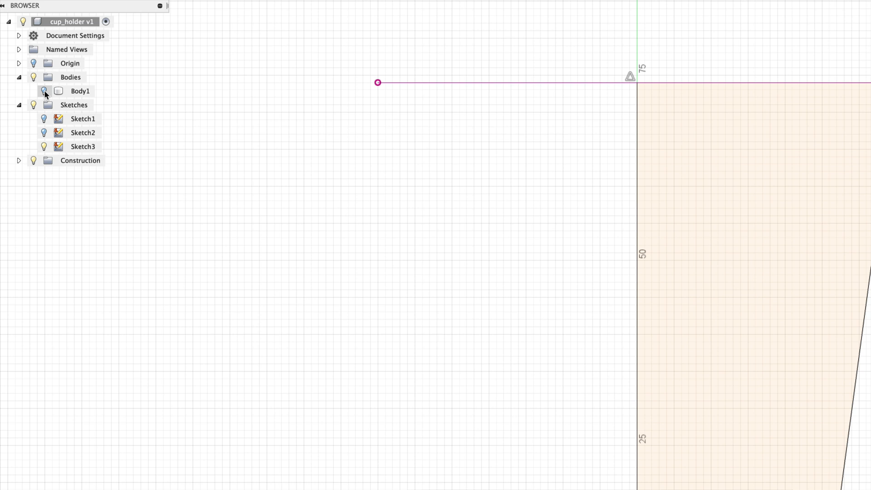
click(44, 91)
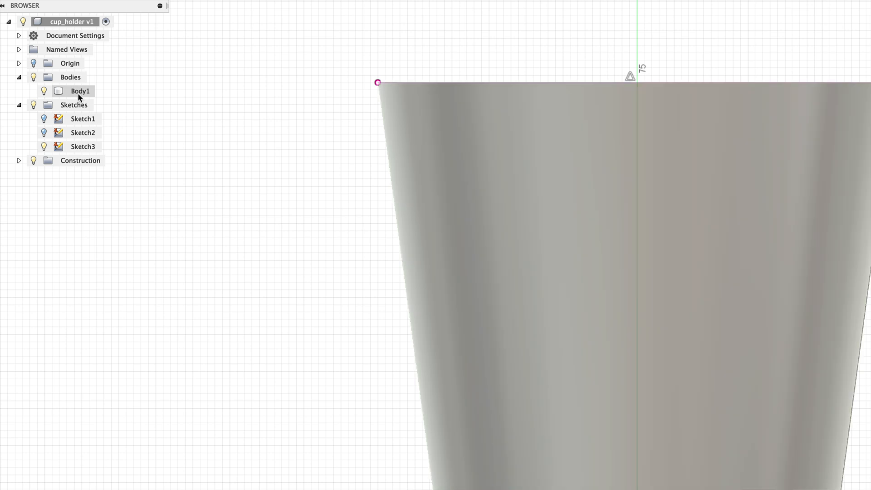
- Rename Body1 as cup
double_click(80, 92)
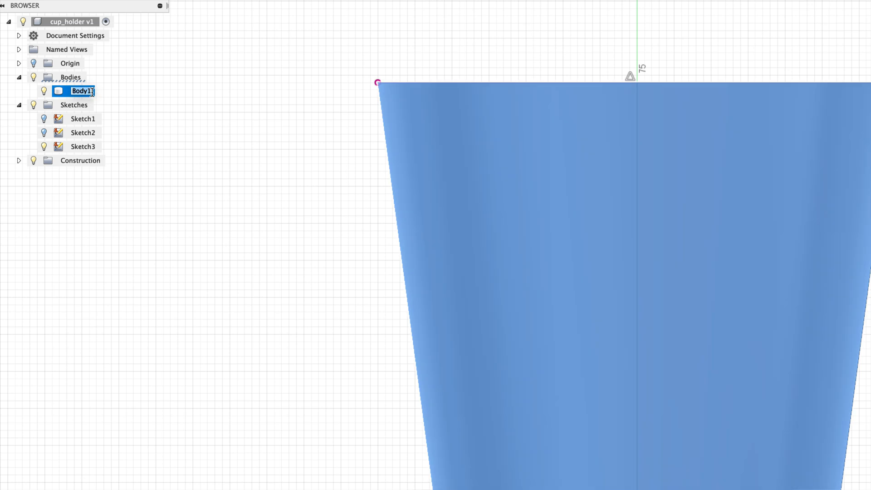
key(Escape)
double_click(87, 93)
text(cup)
key(Return)
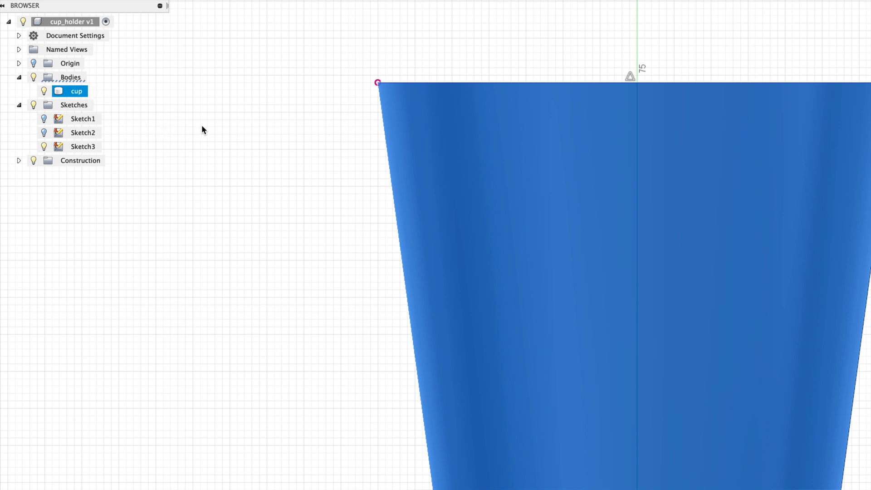
scroll(209, 126, down, 5)
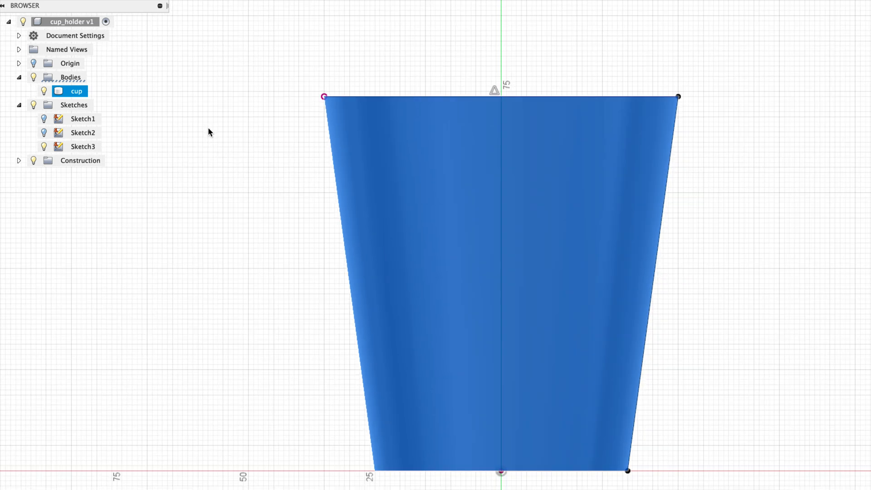
scroll(208, 133, up, 1)
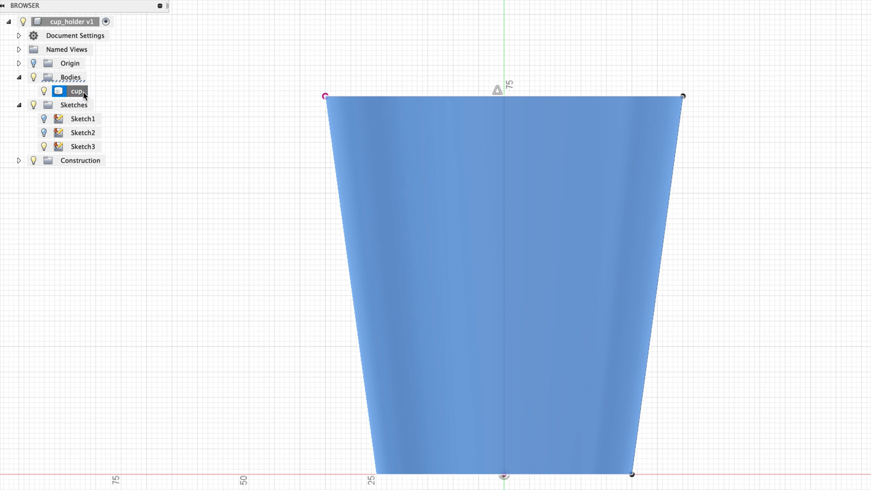
- Rename the cup body as 컵
double_click(83, 92)
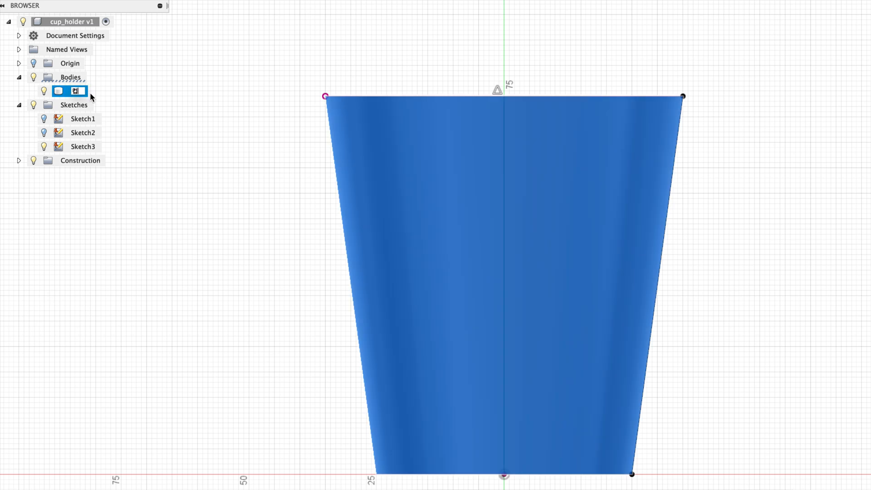
click(107, 93)
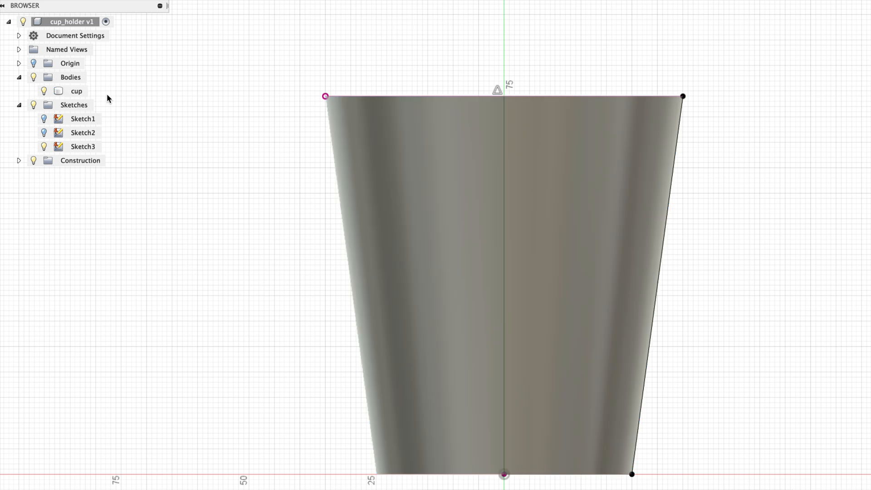
double_click(82, 92)
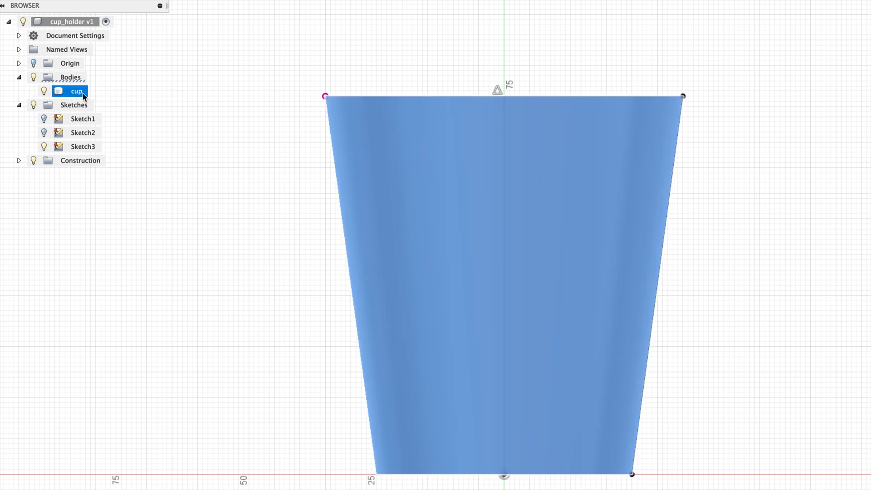
text(컵)
key(Return)
click(234, 143)
- Draw a 10 mm line from the outer rim corner down along the slanted side line
scroll(235, 145, down, 2)
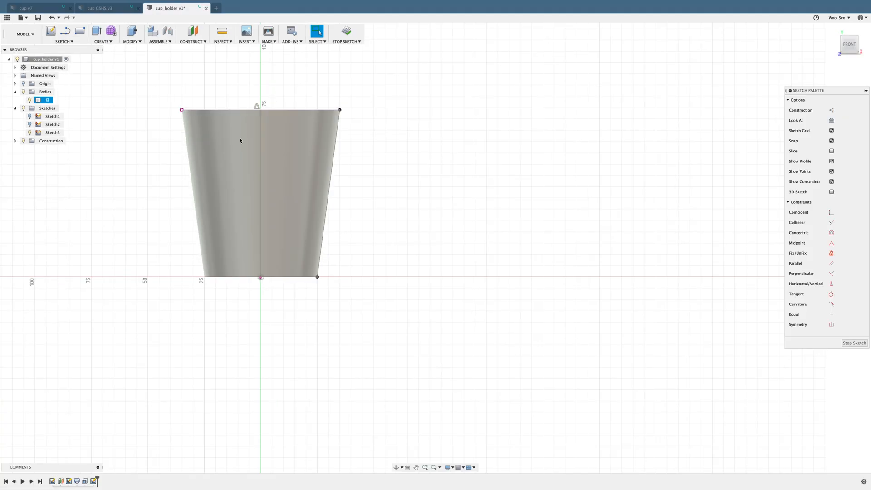
scroll(165, 110, up, 3)
scroll(165, 115, up, 3)
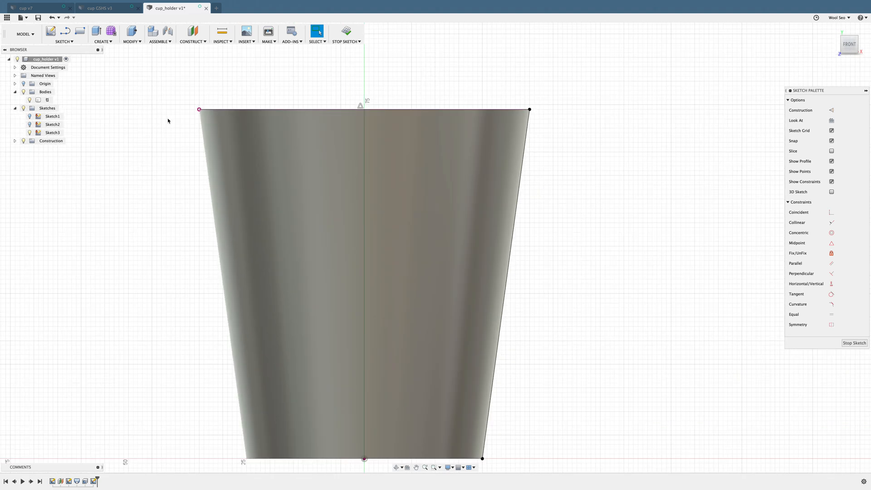
click(64, 41)
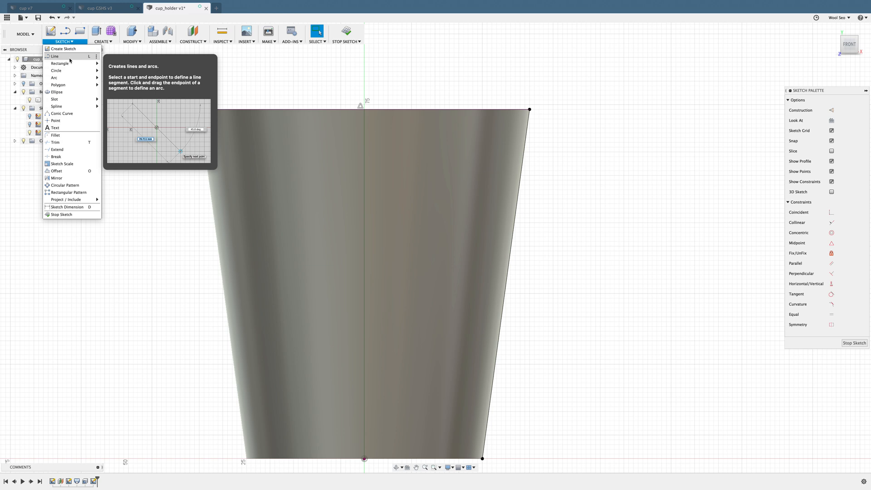
click(55, 57)
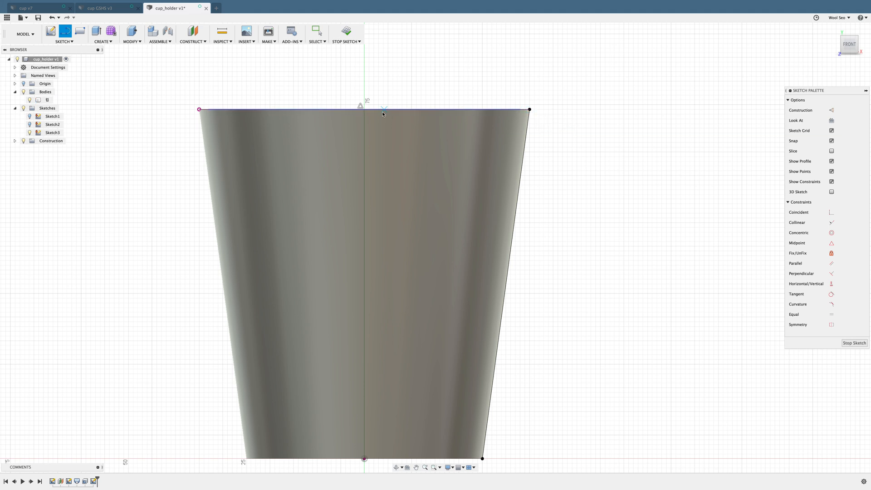
click(530, 110)
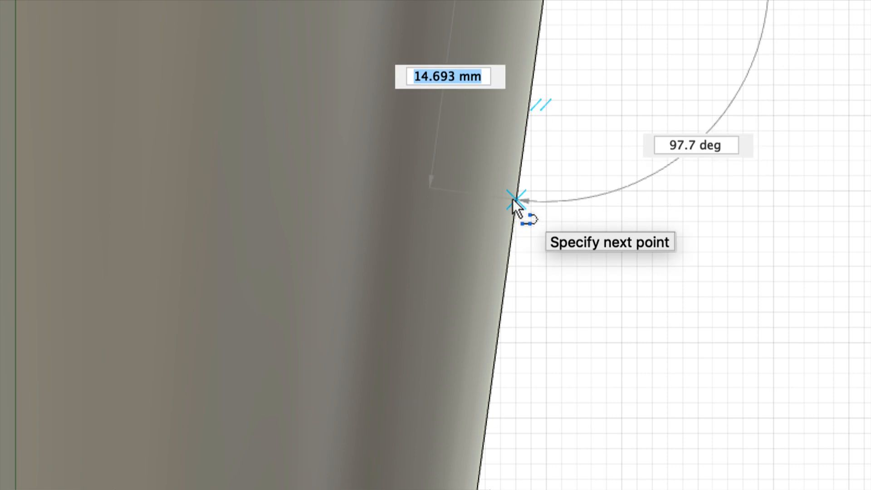
text(10)
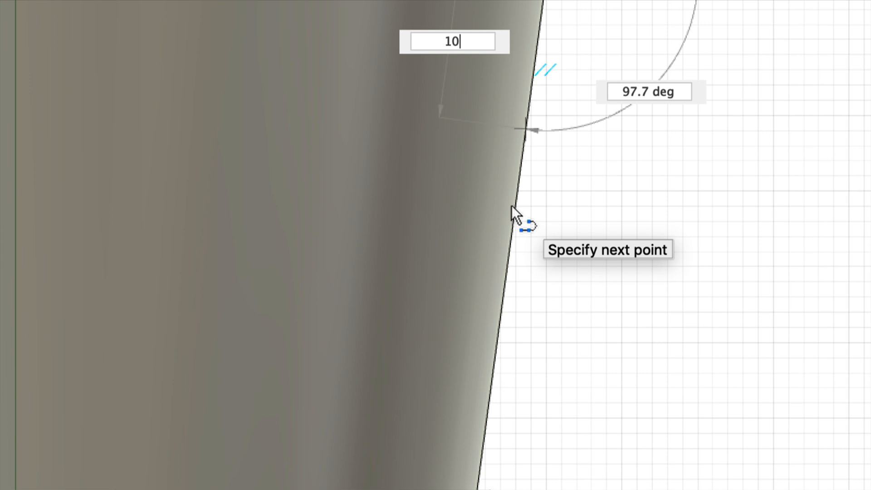
key(Return)
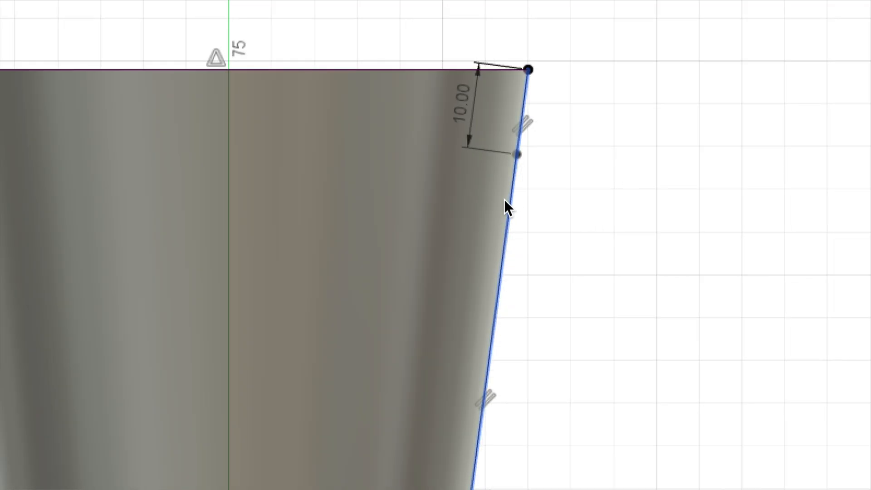
- Draw a 30 mm line continuing down along the slanted cup side from the lower end of the 10 mm line
scroll(411, 222, down, 4)
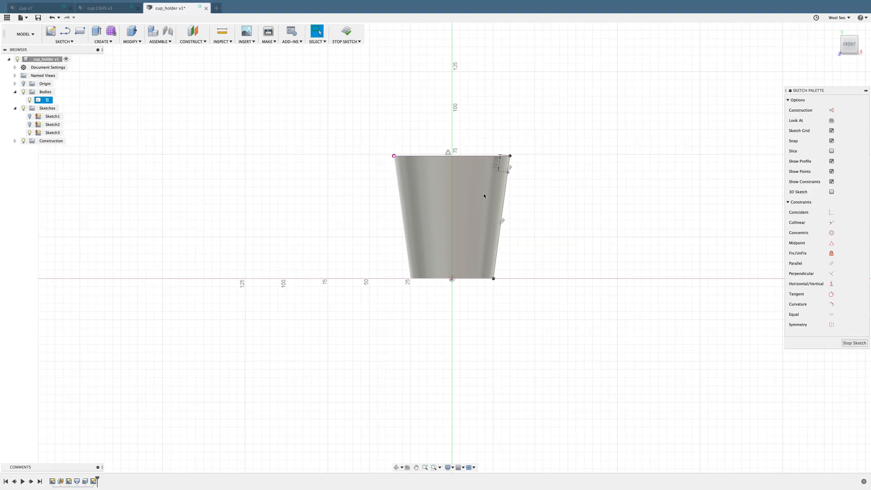
scroll(486, 172, up, 5)
scroll(575, 270, up, 1)
middle_drag(588, 299, 574, 214)
scroll(570, 257, down, 3)
scroll(582, 284, up, 1)
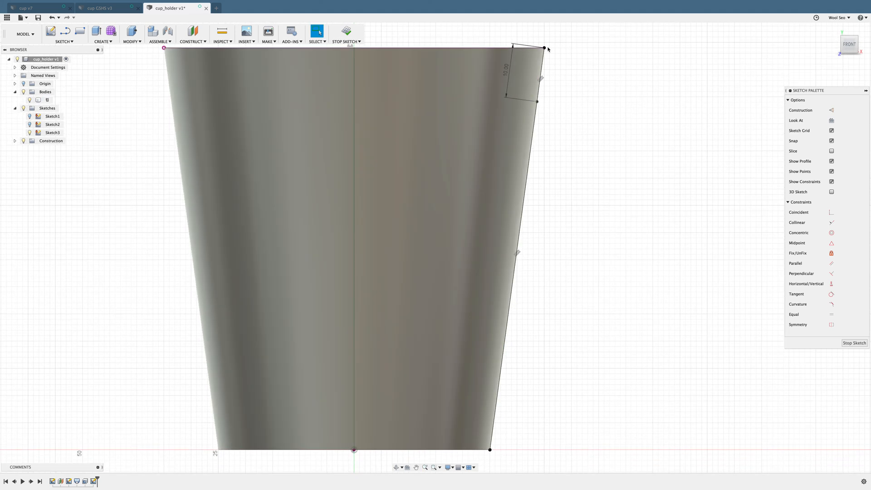
middle_drag(592, 101, 594, 110)
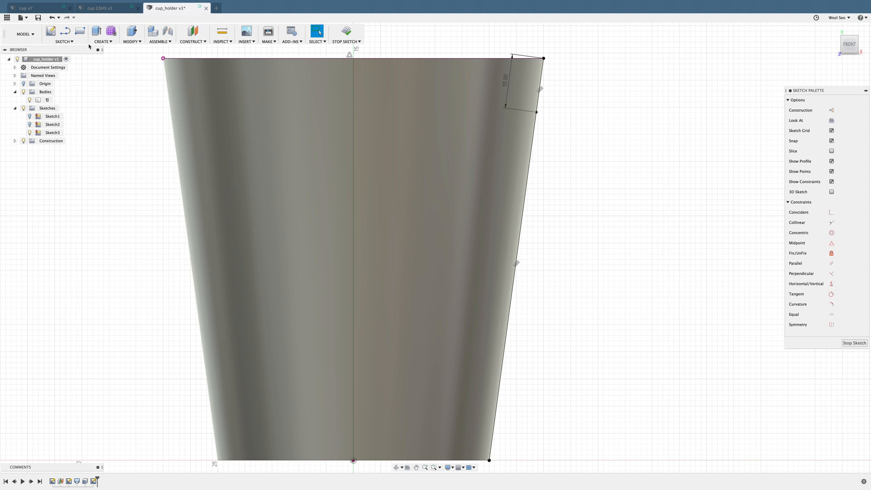
click(64, 42)
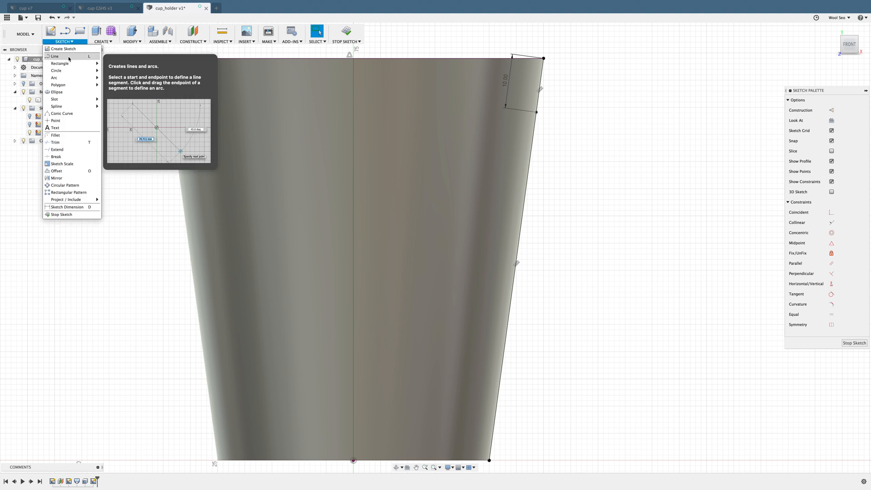
click(54, 58)
click(537, 112)
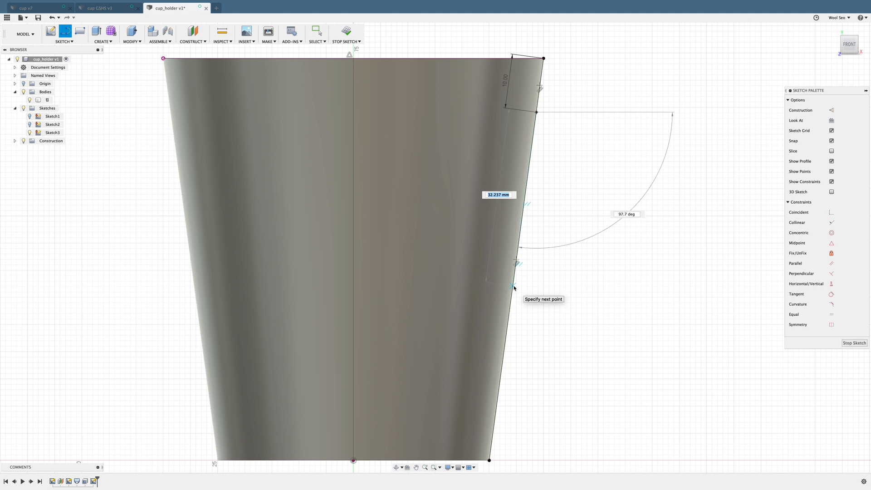
text(30)
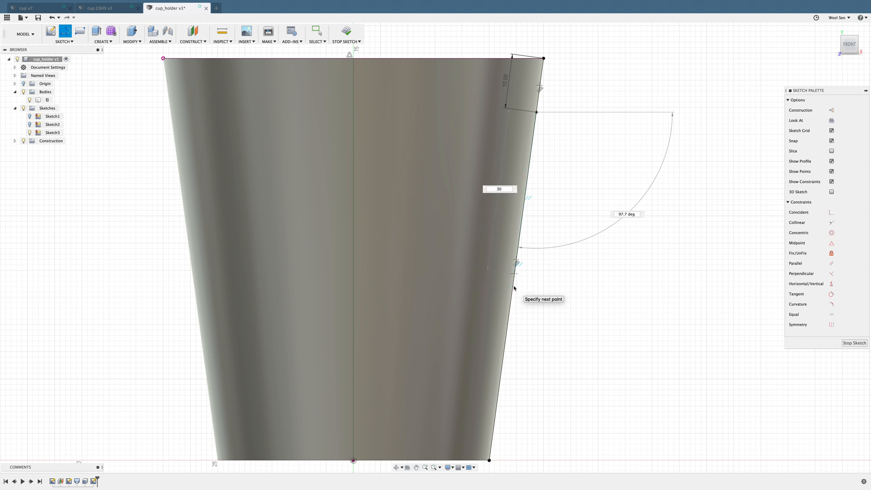
key(Return)
key(Escape)
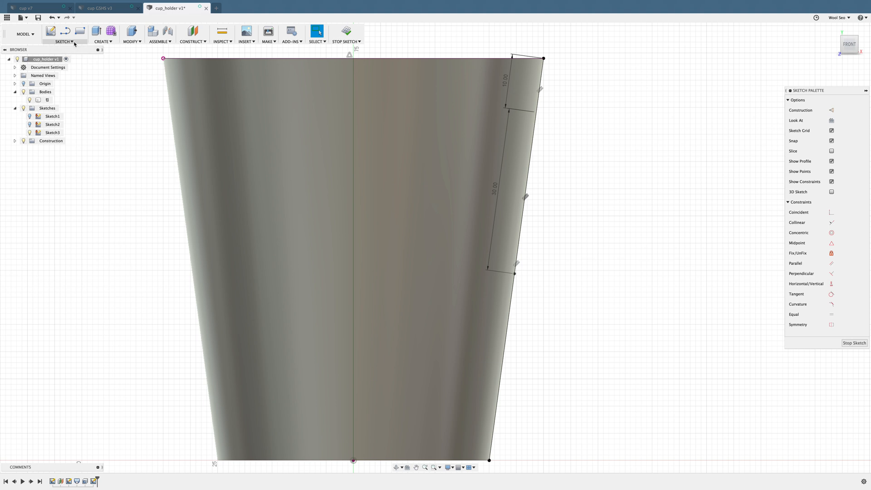
- Draw a 2 mm horizontal line outward from the upper end of the 30 mm line
click(71, 41)
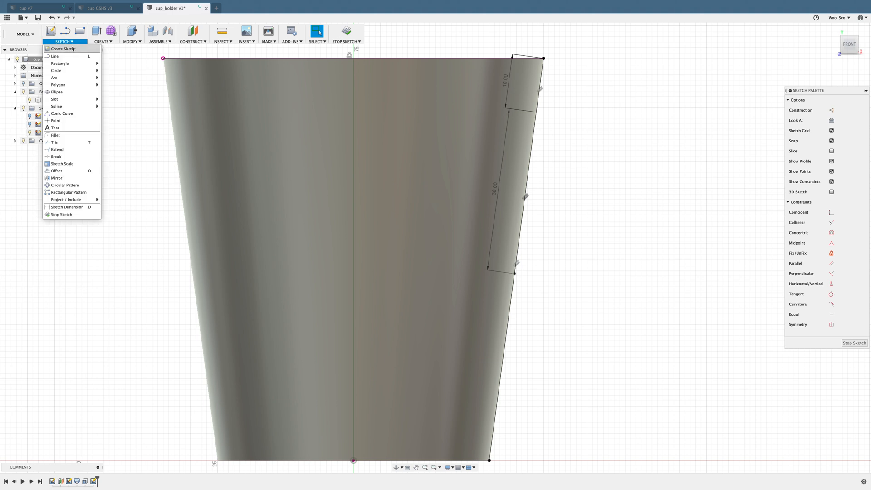
click(54, 56)
scroll(539, 115, up, 2)
scroll(538, 115, up, 2)
click(539, 114)
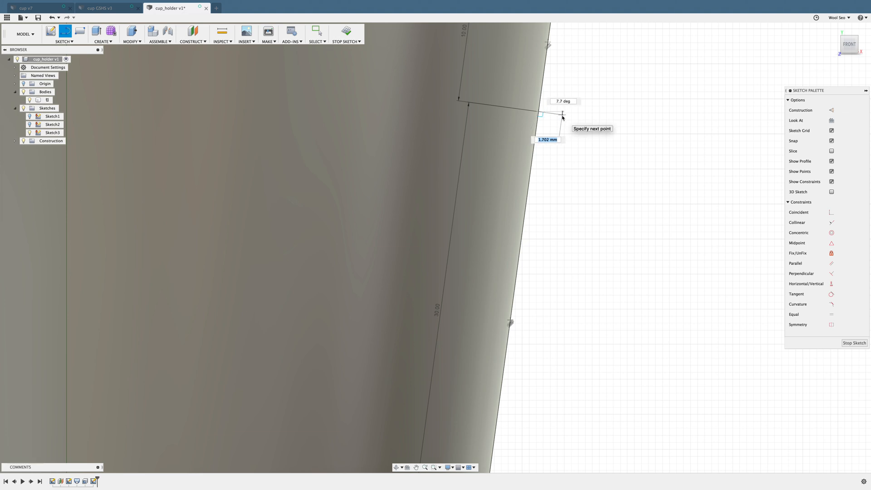
text(3)
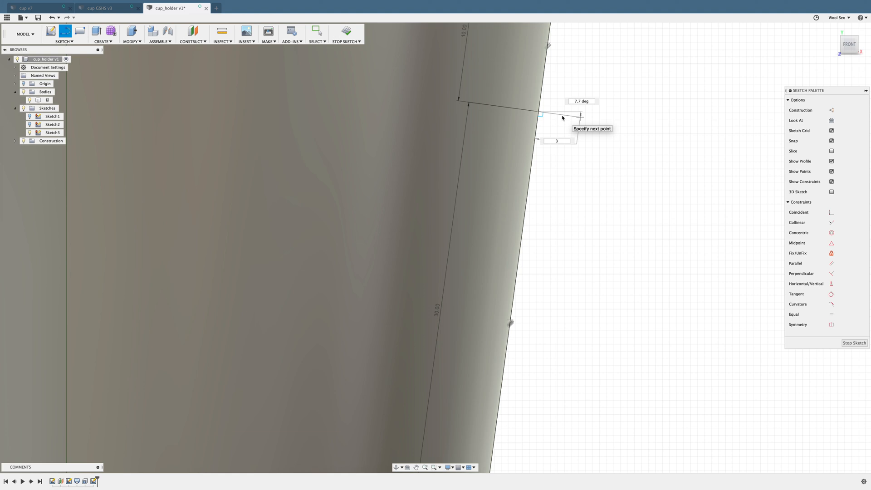
click(564, 111)
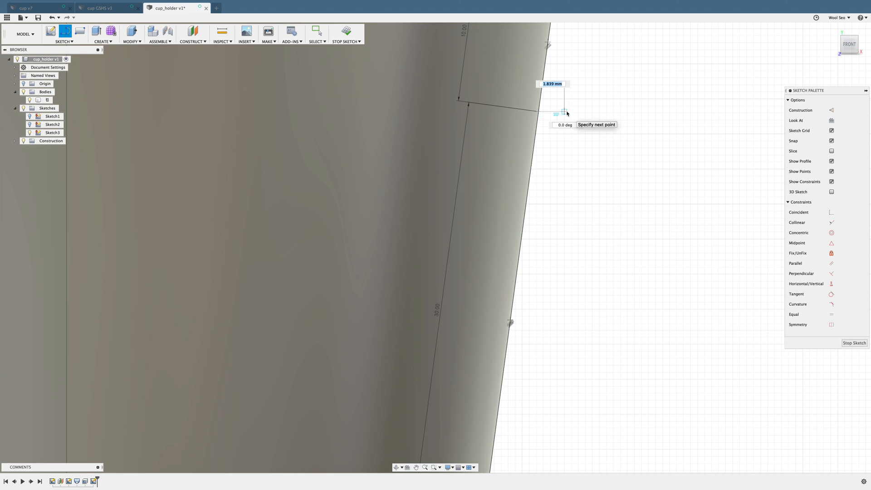
text(2)
key(Return)
key(Escape)
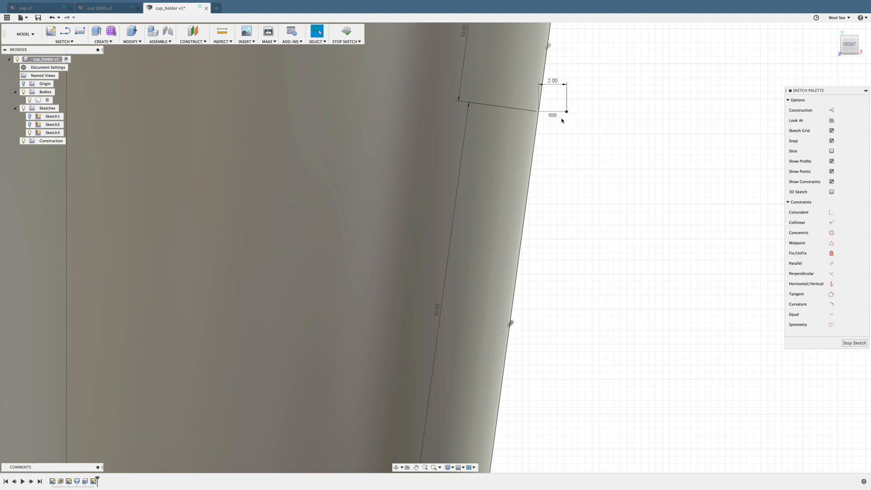
- Draw a 2 mm line outward from the lower end of the 30 mm line, perpendicular to the cup side
scroll(547, 168, down, 3)
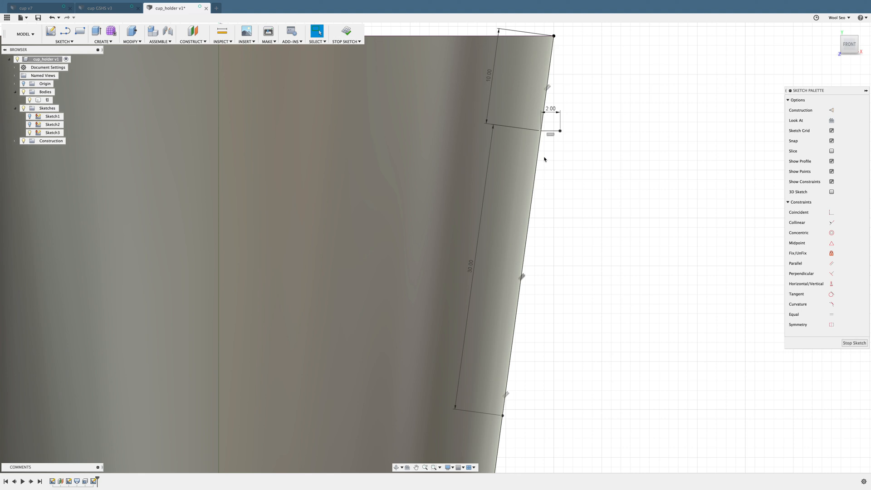
click(243, 171)
click(67, 42)
click(65, 57)
scroll(504, 421, up, 5)
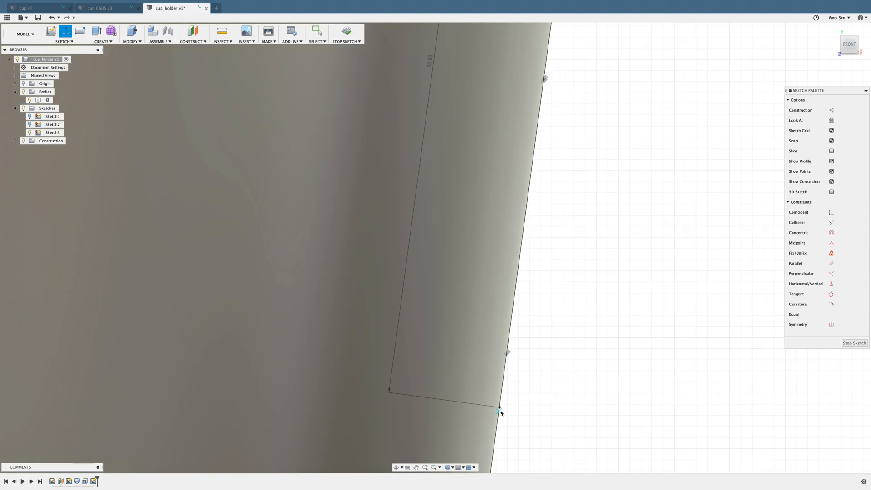
click(500, 409)
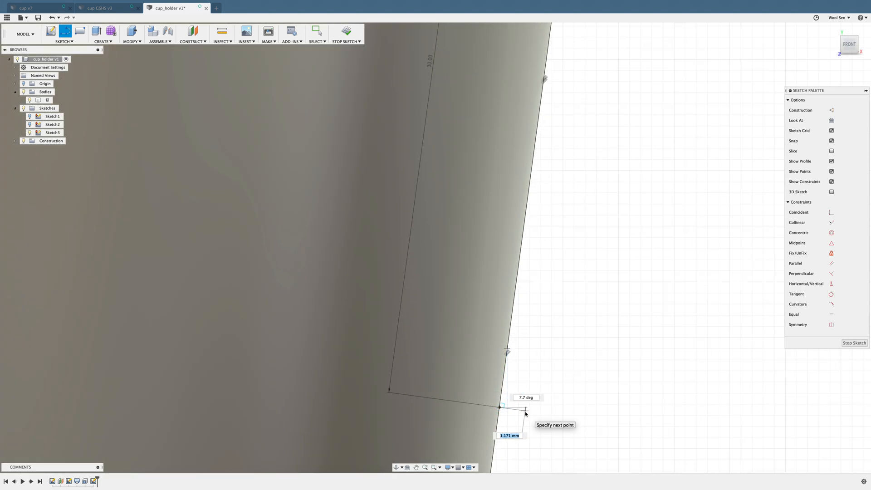
text(2)
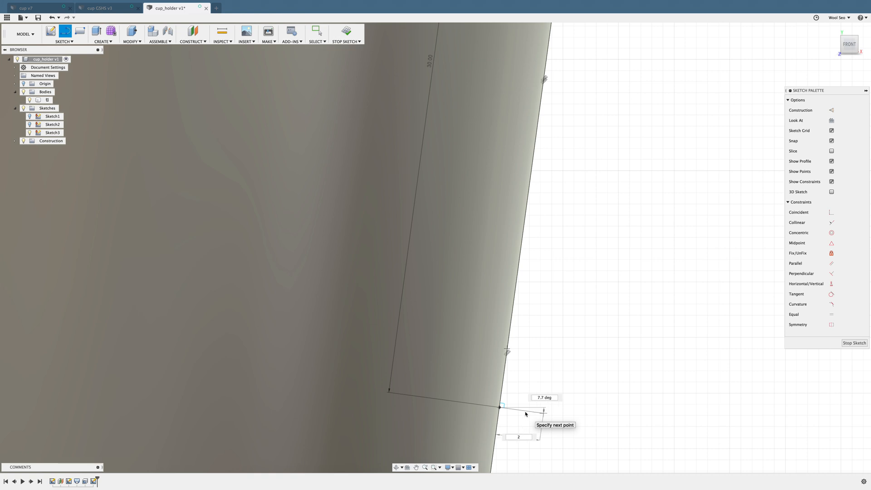
key(Return)
key(Escape)
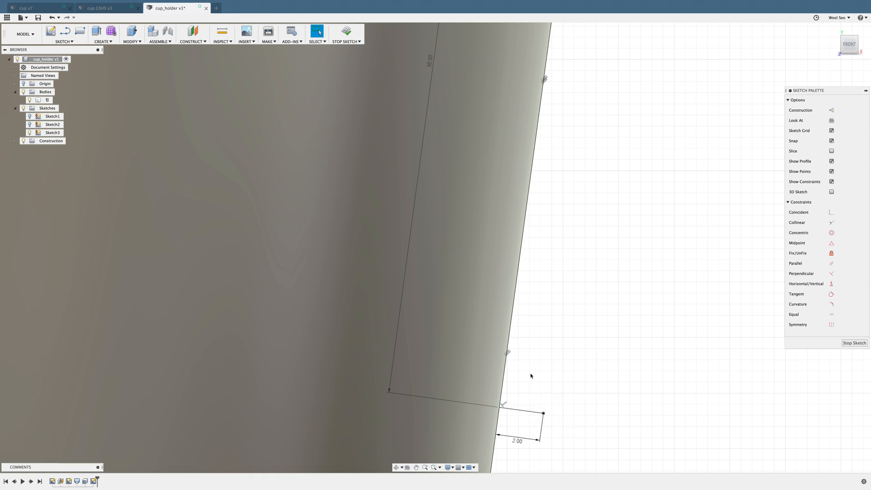
- Close the thin holder profile with a line joining the outer ends of the two 2 mm lines, and finish the sketch
scroll(532, 376, down, 3)
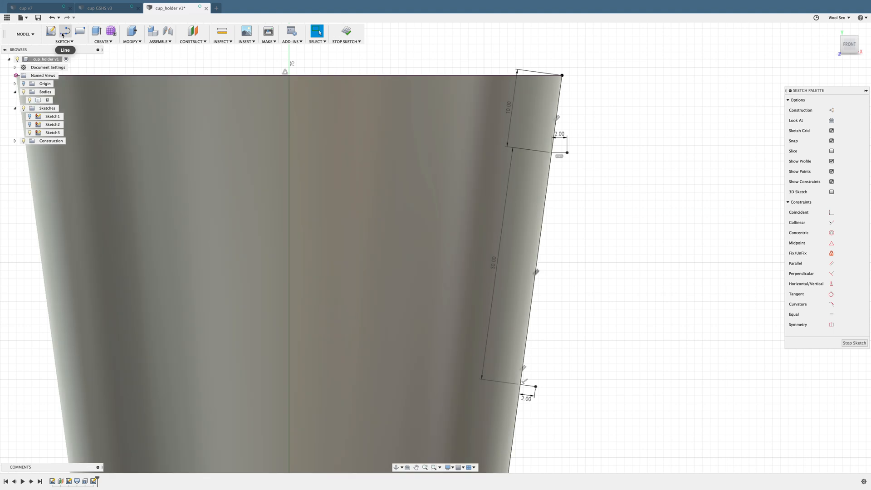
click(65, 31)
click(568, 153)
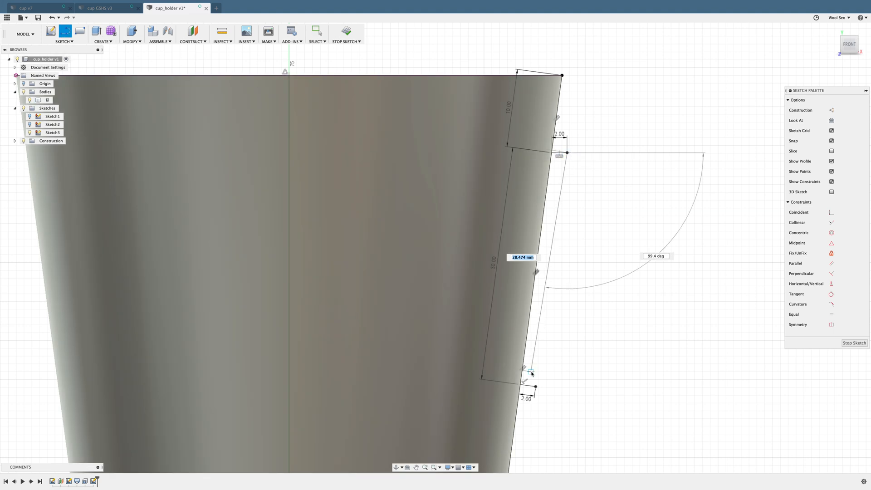
click(536, 386)
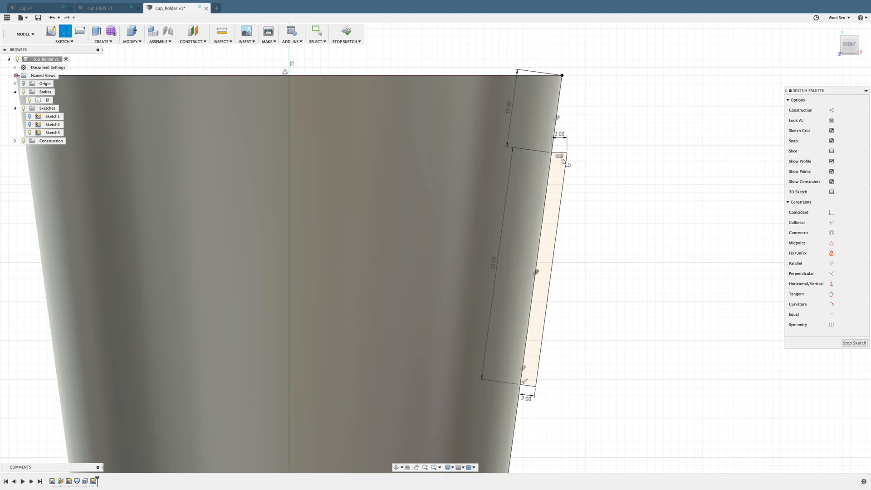
key(Escape)
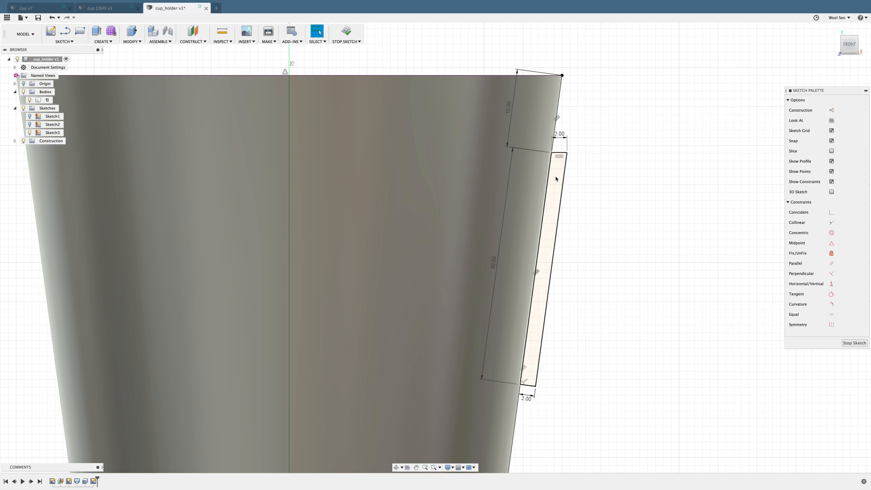
click(557, 178)
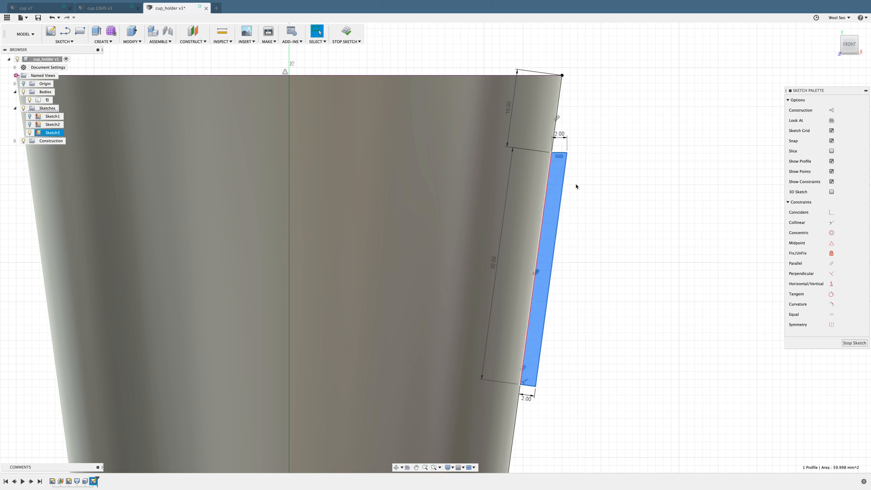
click(577, 183)
click(346, 31)
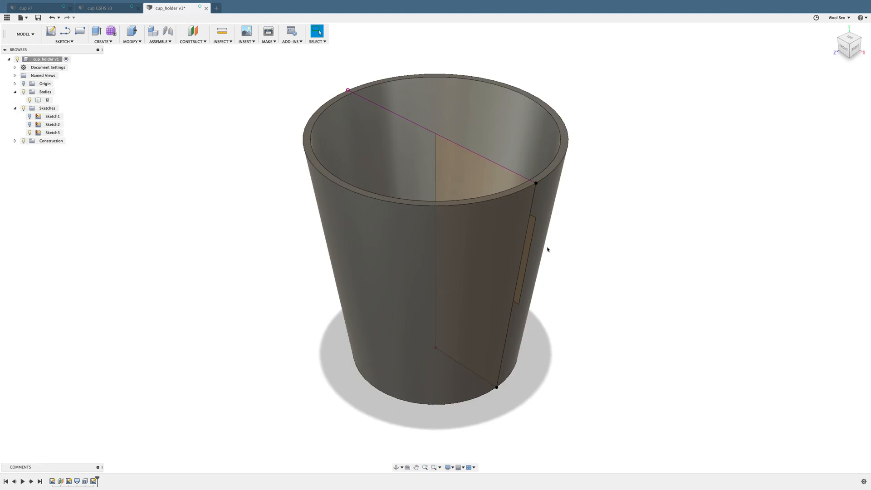
- Revolve the thin holder profile 360 degrees around the cup's vertical centre line as a new body
click(528, 250)
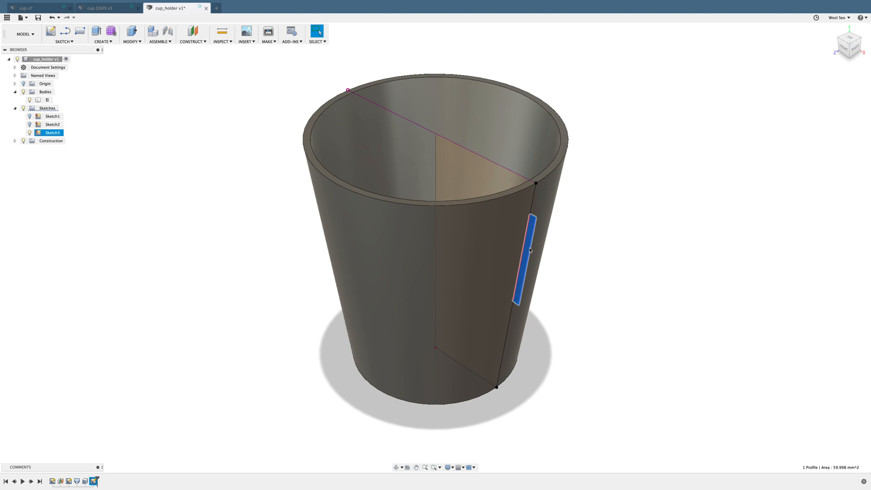
mouse_move(584, 197)
shift+middle_down()
mouse_move(601, 194)
mouse_move(590, 194)
mouse_move(588, 206)
shift+middle_up()
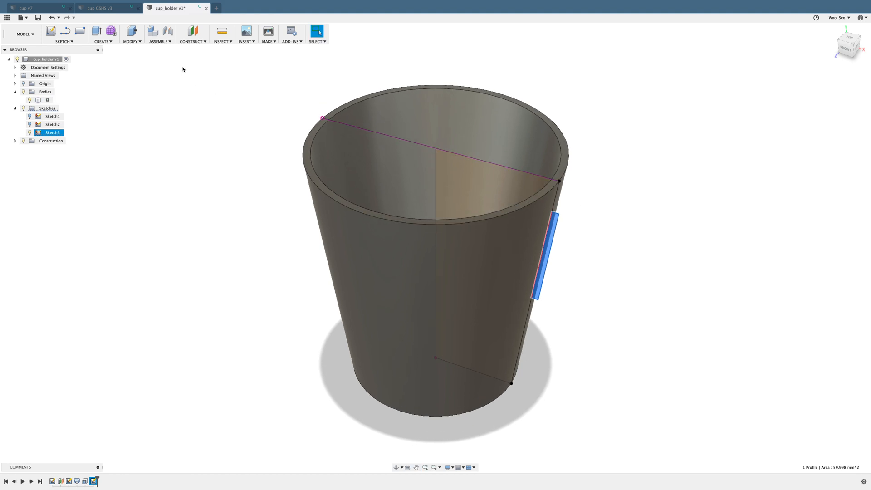
click(187, 128)
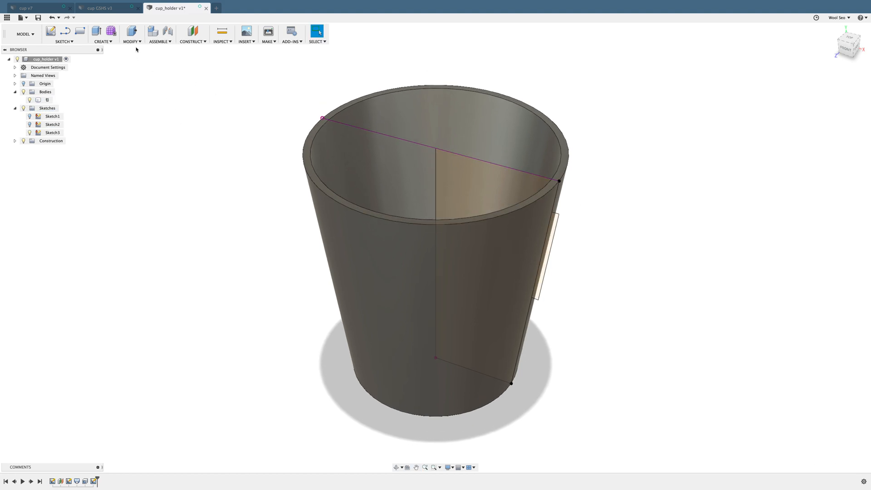
click(104, 42)
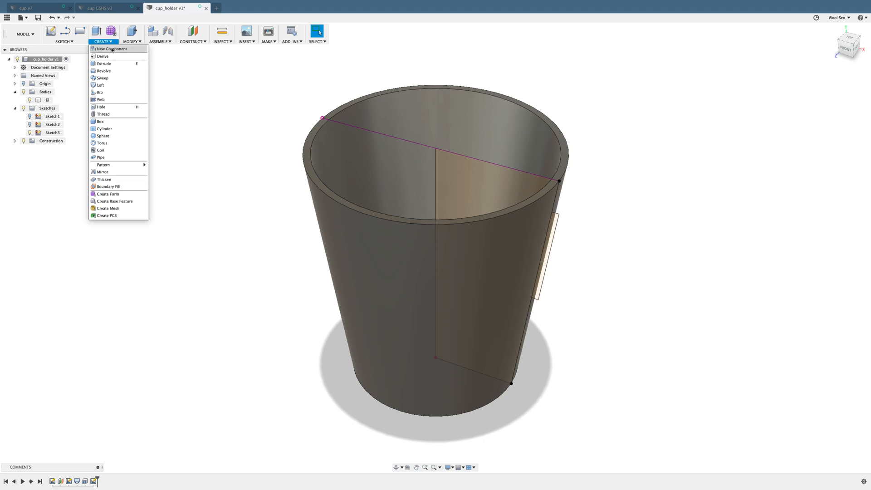
click(117, 73)
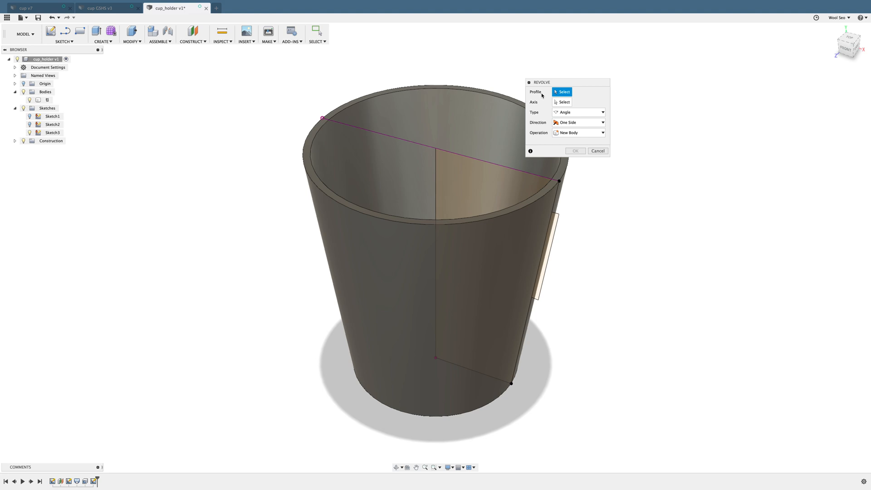
click(553, 232)
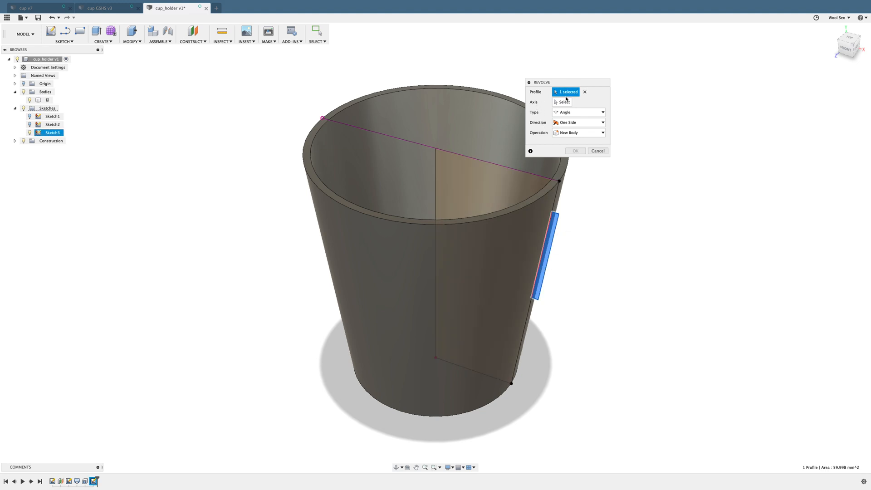
click(567, 100)
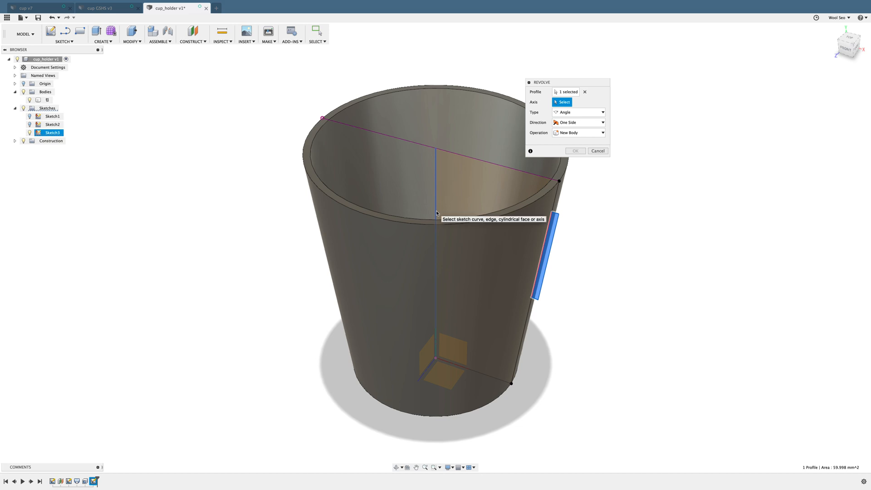
click(436, 212)
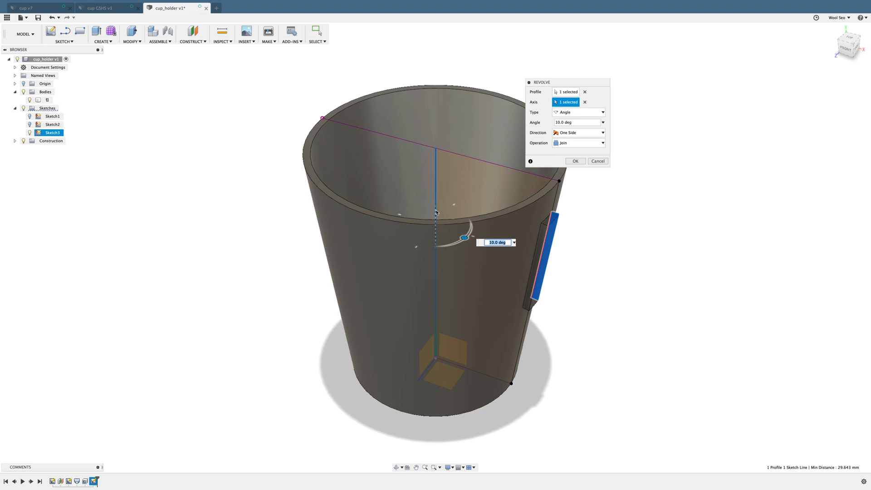
click(574, 123)
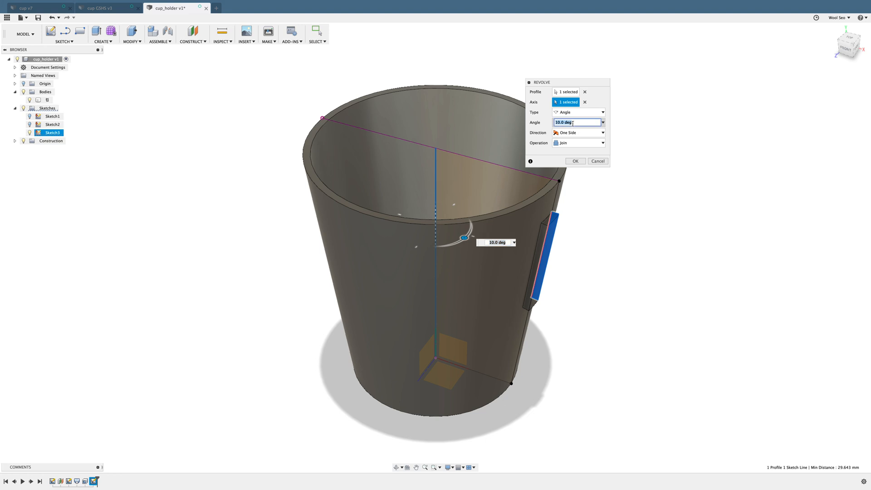
text(360)
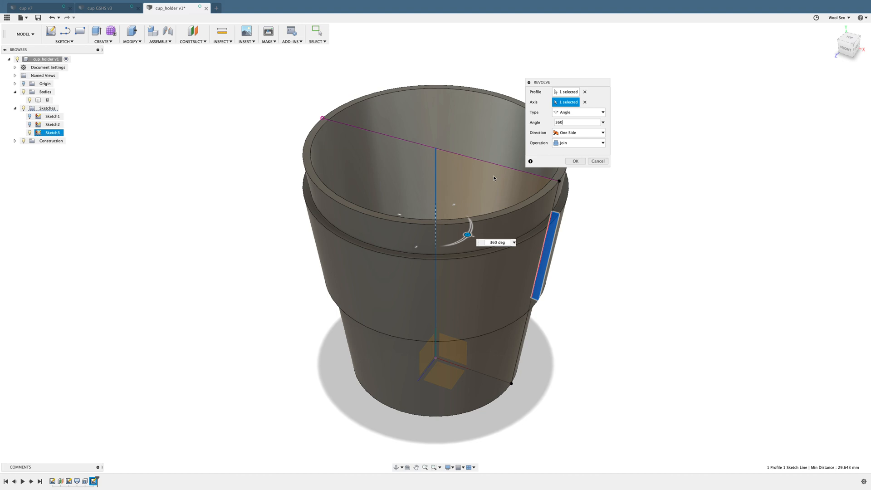
click(581, 143)
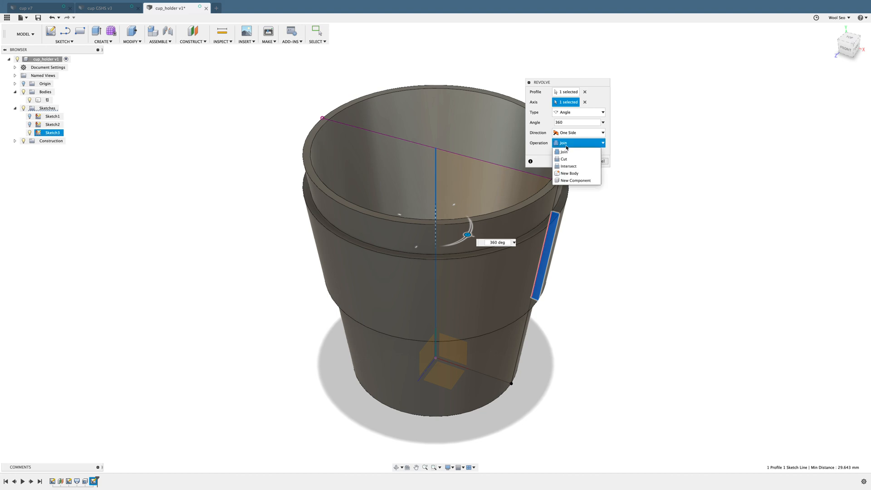
click(584, 173)
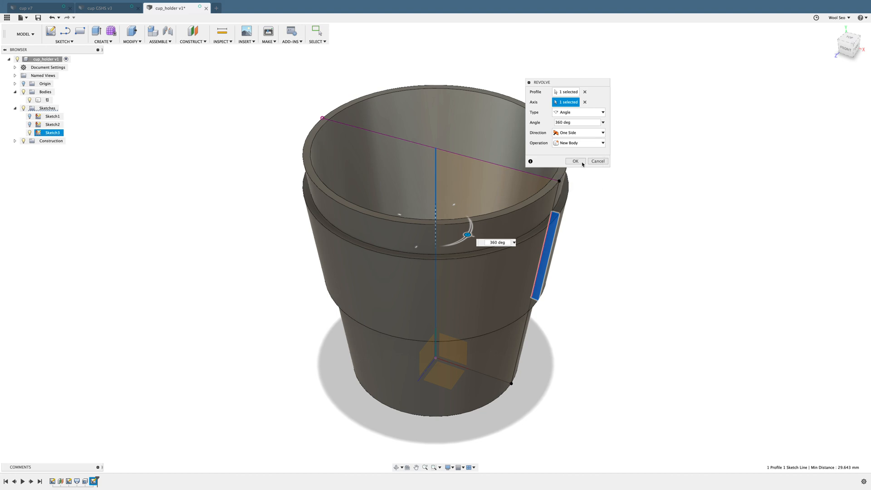
click(576, 161)
click(341, 156)
- Toggle the visibility of the cup body and Body2 in turn to check that they are separate bodies
click(30, 101)
click(30, 100)
click(30, 100)
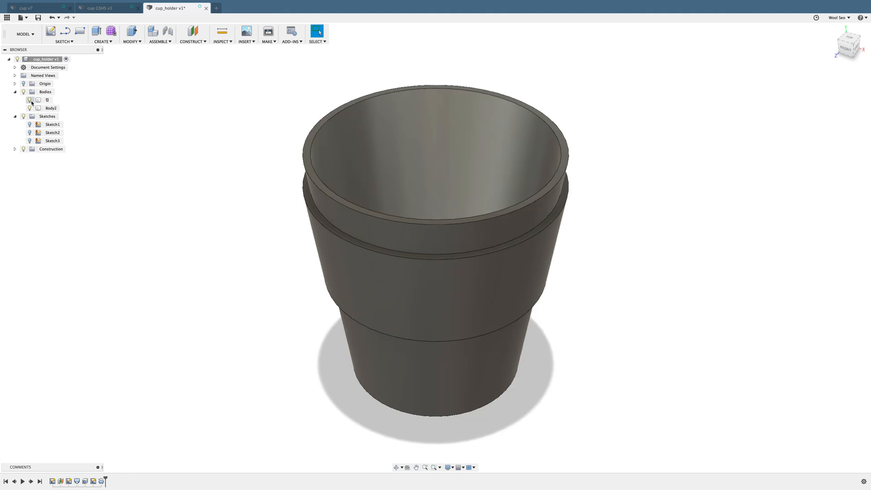
click(32, 109)
click(32, 109)
- Rename Body2 as 홀더
click(51, 108)
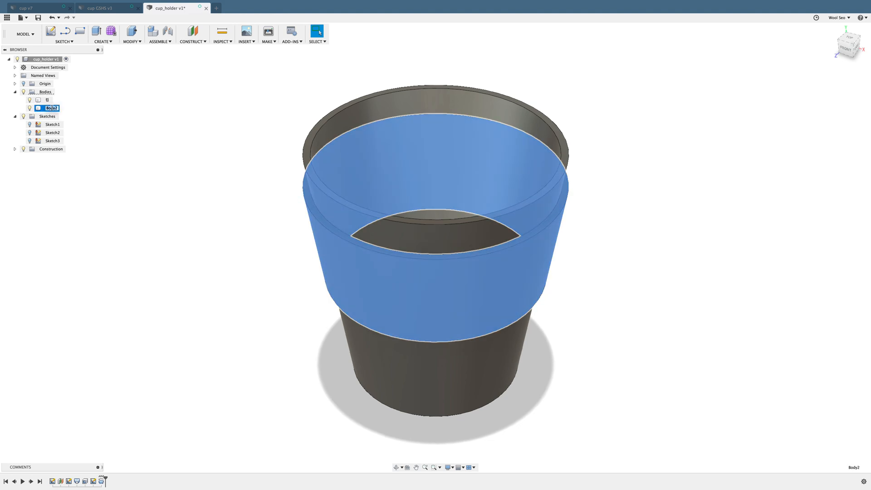
text(호)
key(Return)
click(84, 121)
click(48, 100)
click(210, 156)
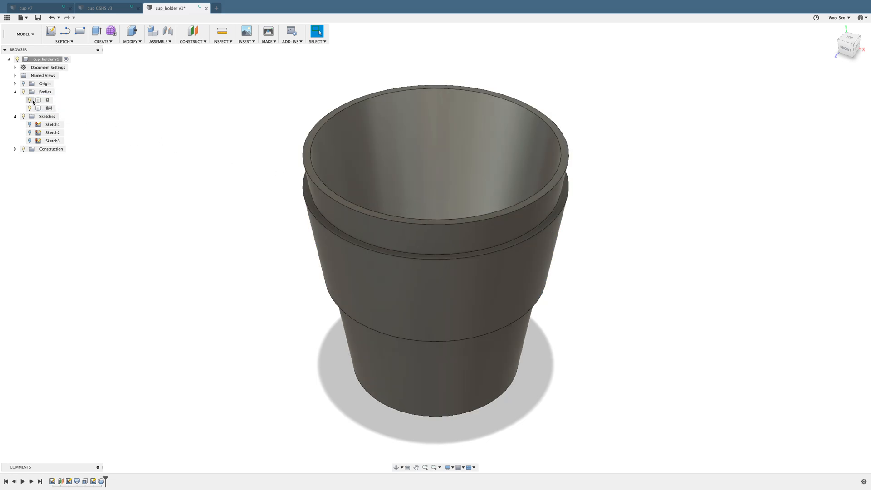
- Hide and reshow the 컵 body, then do the same with the 홀더 body, to inspect each one alone
click(29, 100)
click(29, 100)
click(30, 108)
click(29, 108)
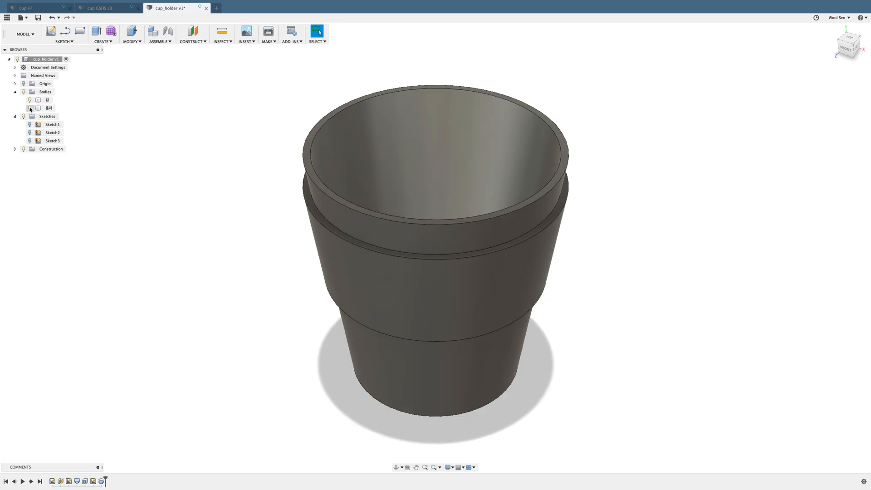